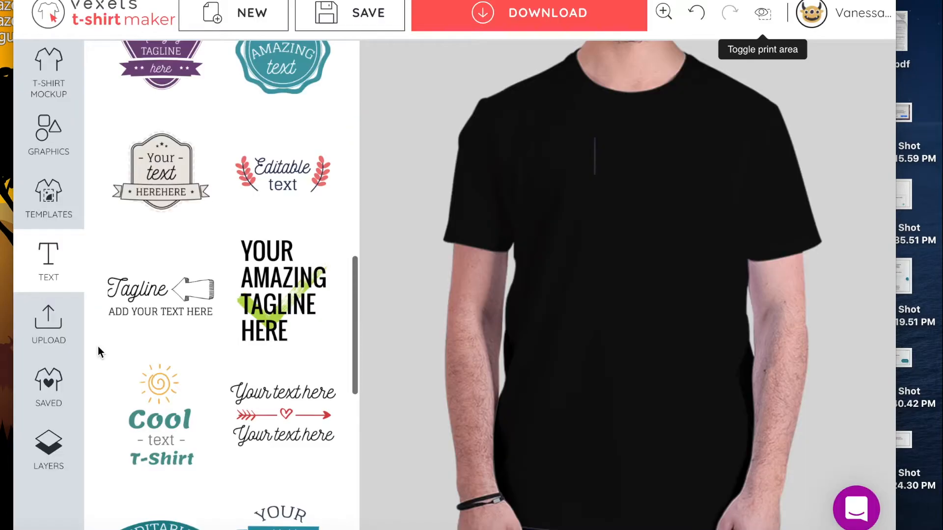
# Step: Browse the text badges and add the one with three stacked EDITABLE lines to the shirt
pyautogui.scroll(-5, 98, 346)
pyautogui.scroll(-4, 98, 347)
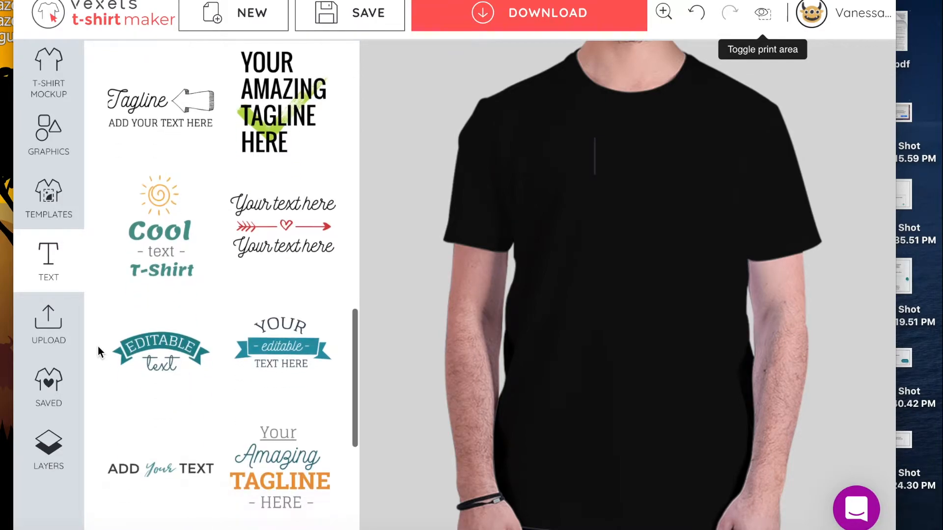
pyautogui.scroll(4, 98, 347)
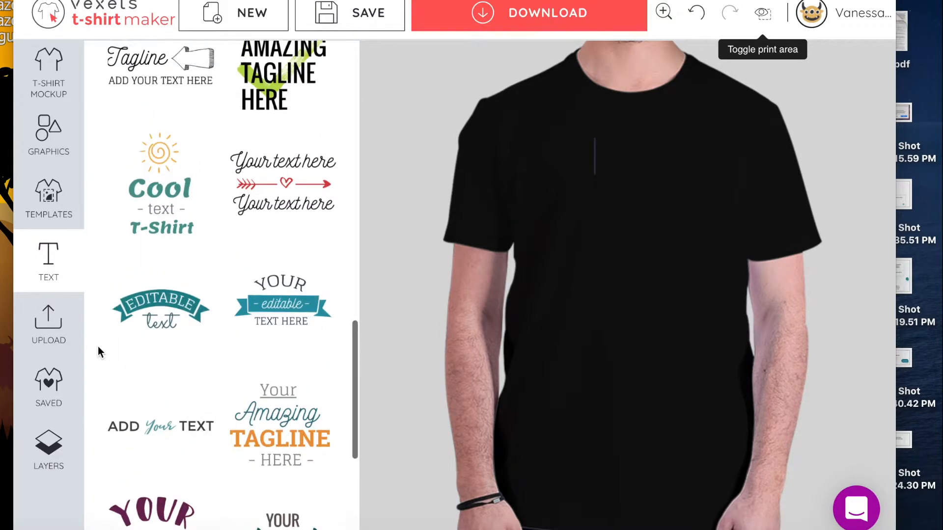
pyautogui.scroll(-10, 312, 211)
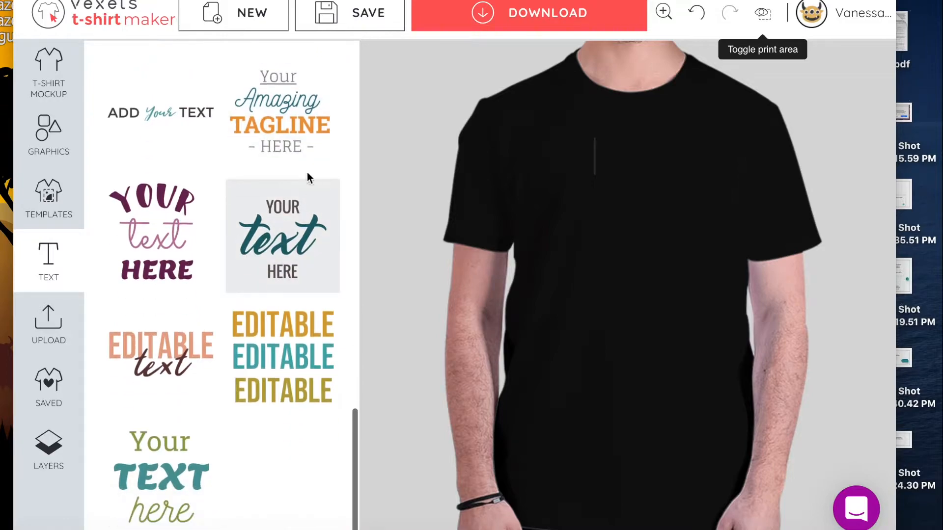
pyautogui.click(304, 336)
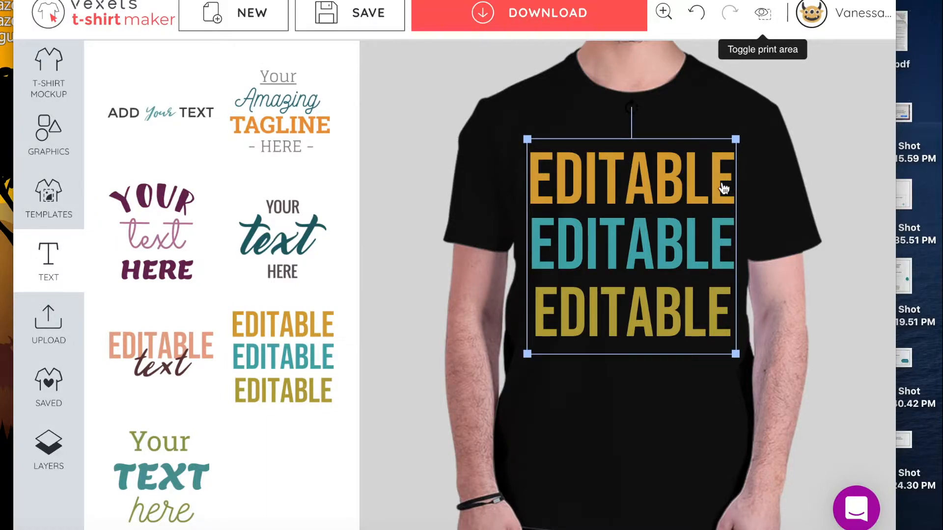
# Step: Replace the badge's first line with HISPANIC and its second line with HERITAGE
pyautogui.doubleClick(723, 189)
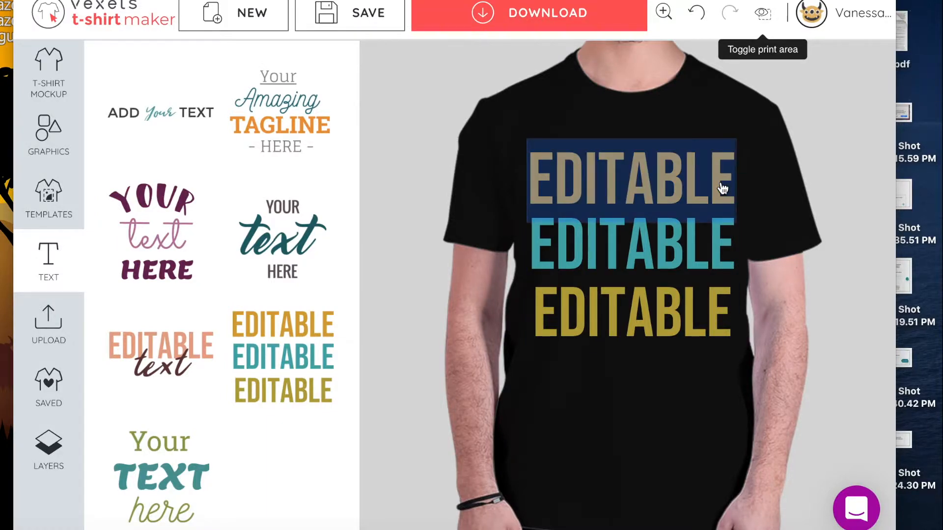
pyautogui.write('HIS')
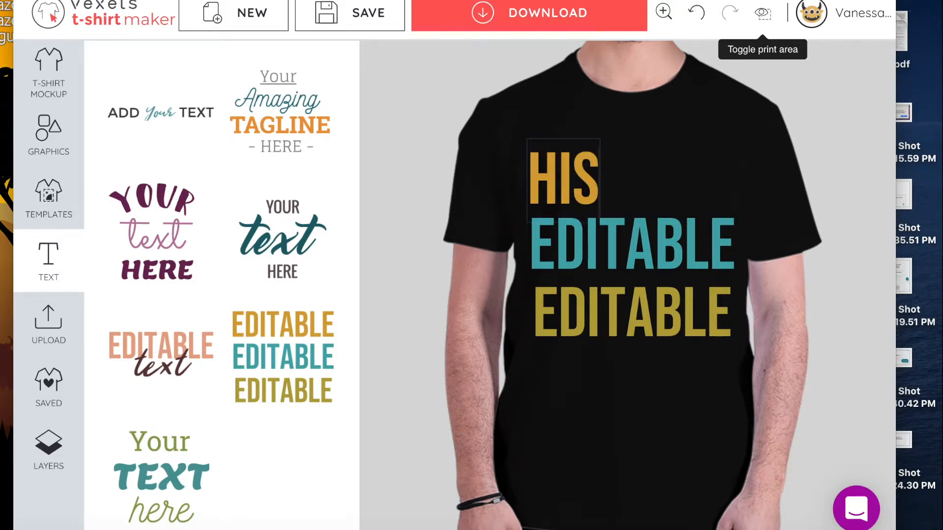
pyautogui.write('PANIC')
pyautogui.click(724, 260)
pyautogui.click(725, 261)
pyautogui.write('HERITAGE')
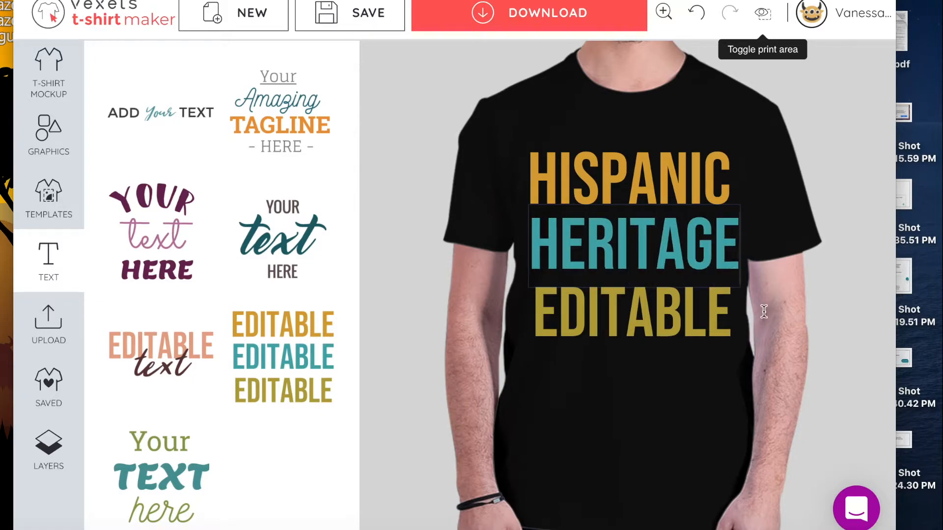
# Step: Replace the badge's third line with MONTH and centre it beneath the other two lines
pyautogui.click(711, 341)
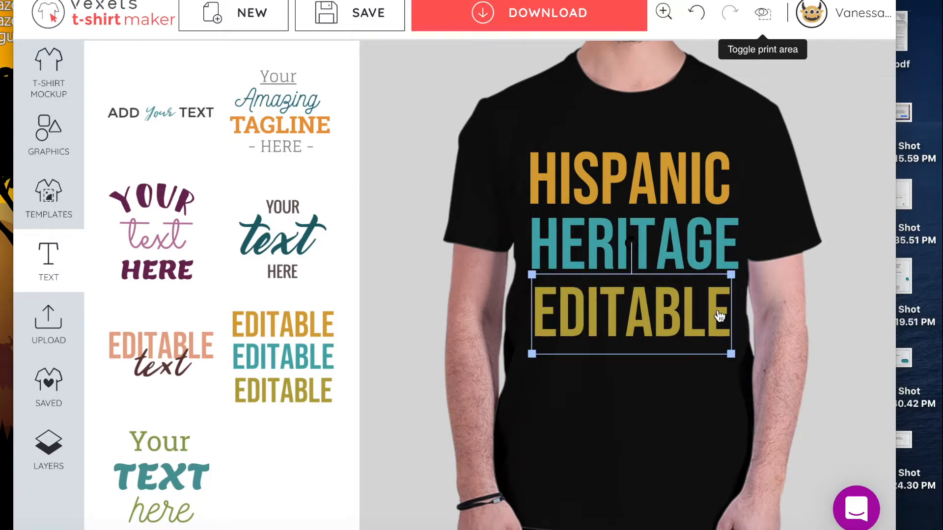
pyautogui.doubleClick(720, 316)
pyautogui.write('M')
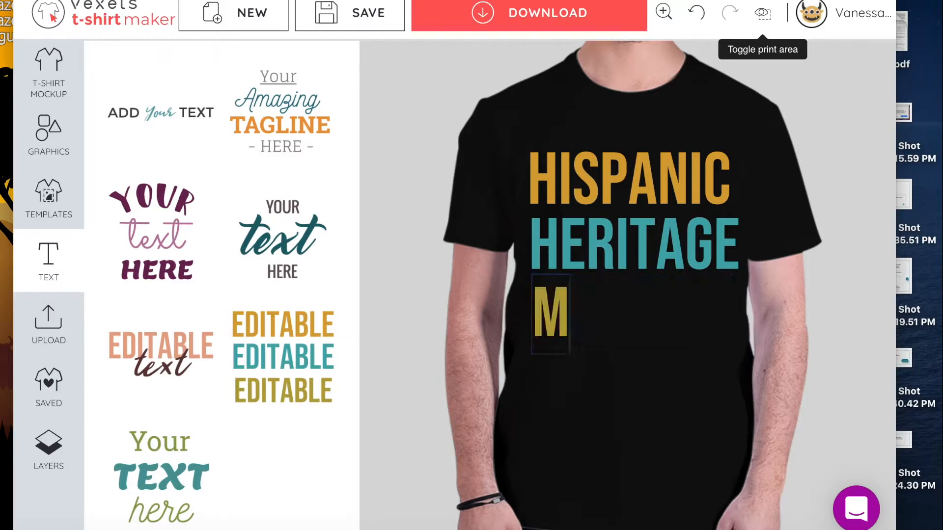
pyautogui.write('ONTH')
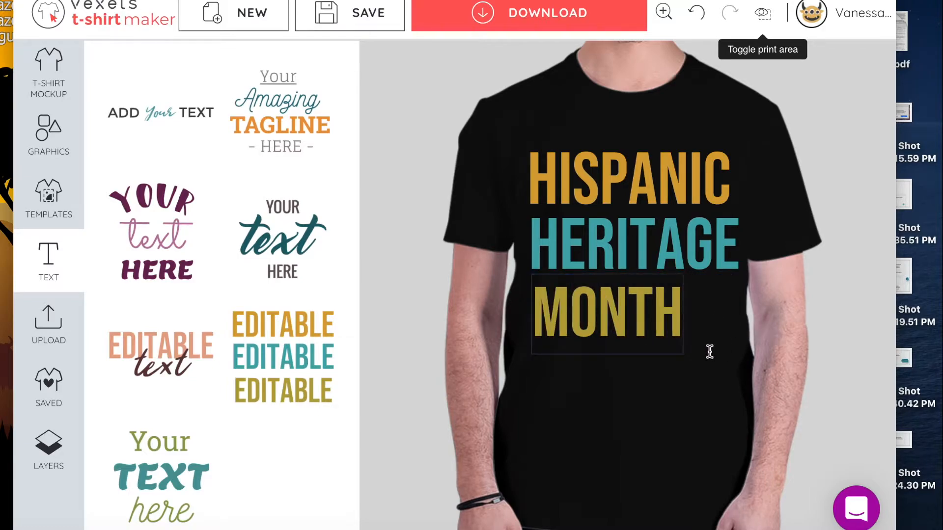
pyautogui.click(620, 433)
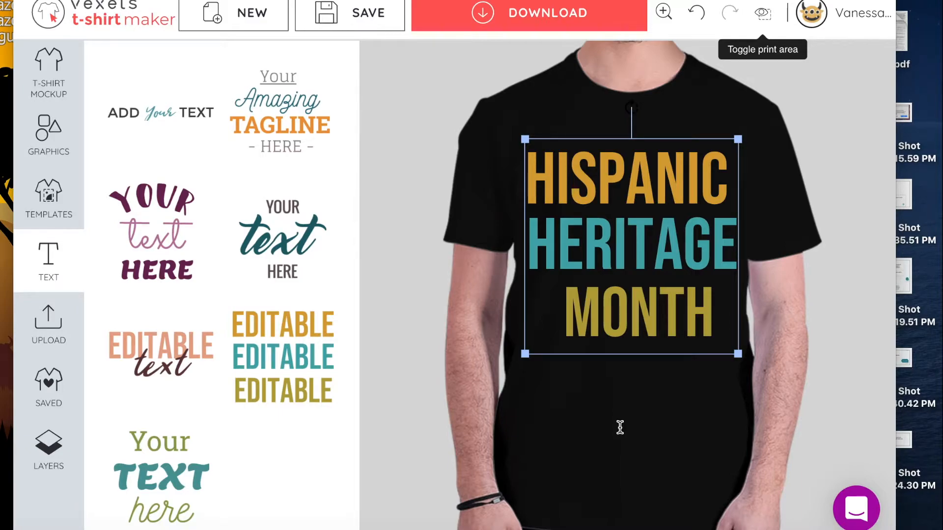
# Step: Look over the image upload option, the saved drafts and the layers of the design
pyautogui.click(61, 326)
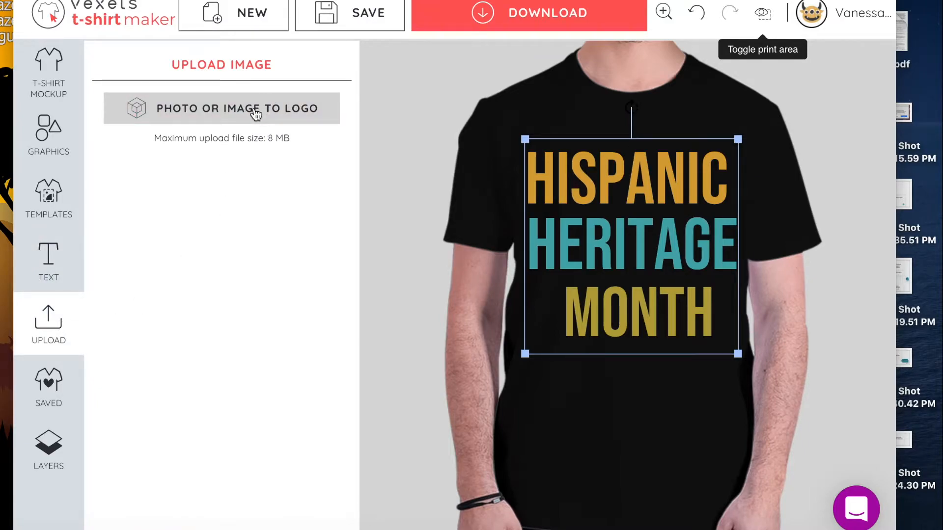
pyautogui.click(58, 390)
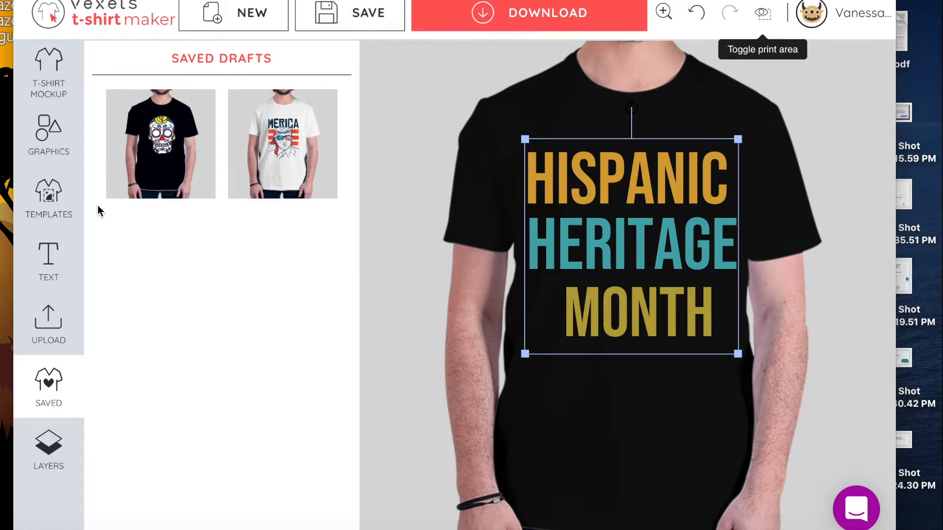
pyautogui.click(51, 449)
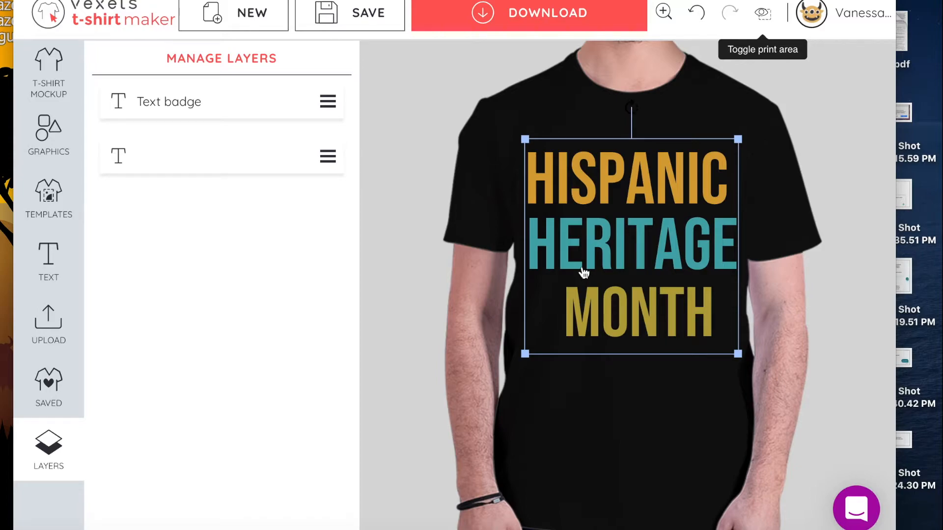
# Step: Select the blank text layer and the Text badge layer from the layer list, and check the list again
pyautogui.click(325, 157)
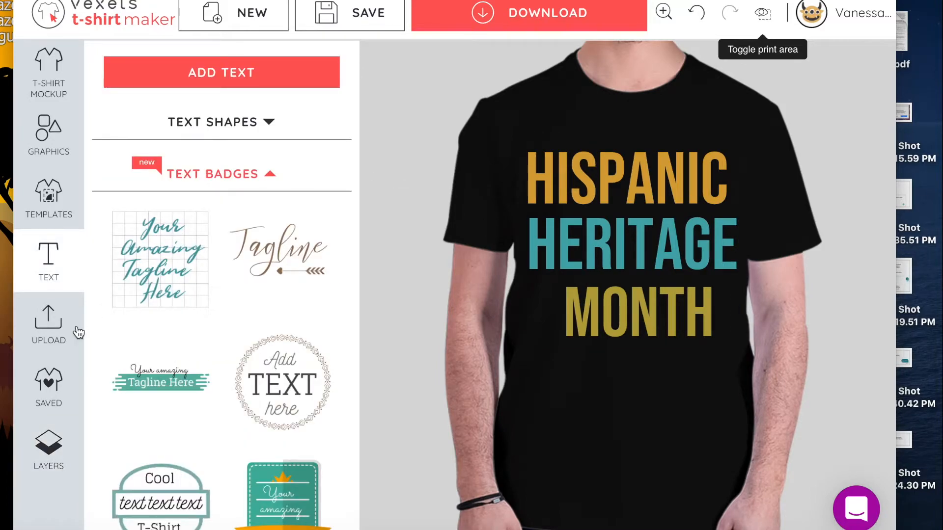
pyautogui.click(74, 428)
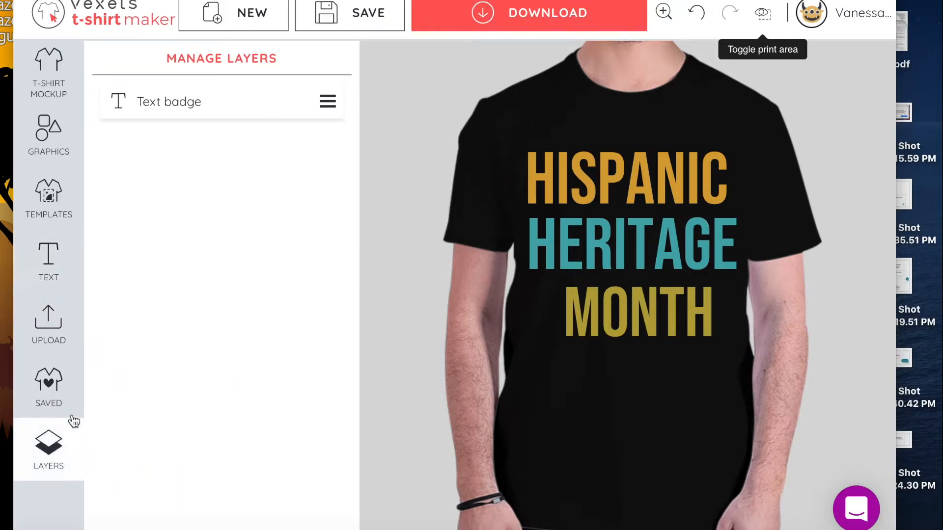
pyautogui.click(286, 105)
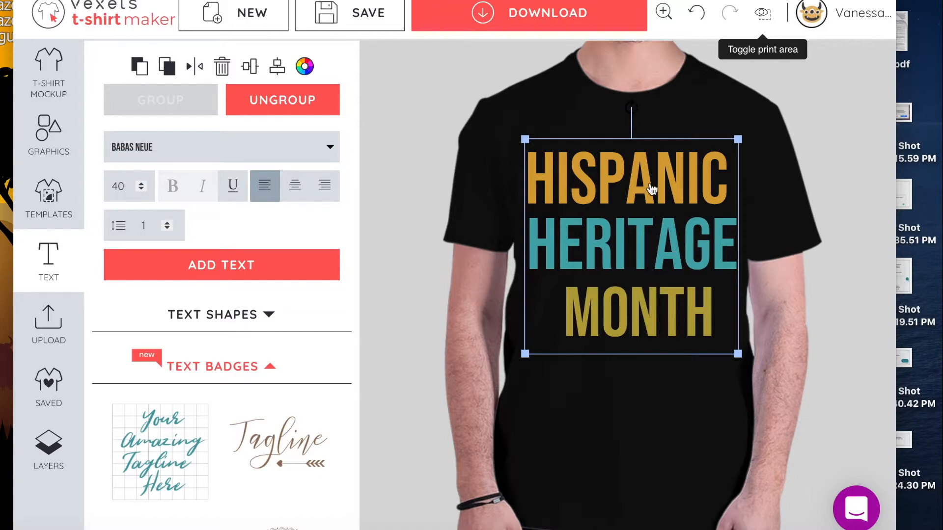
pyautogui.click(42, 439)
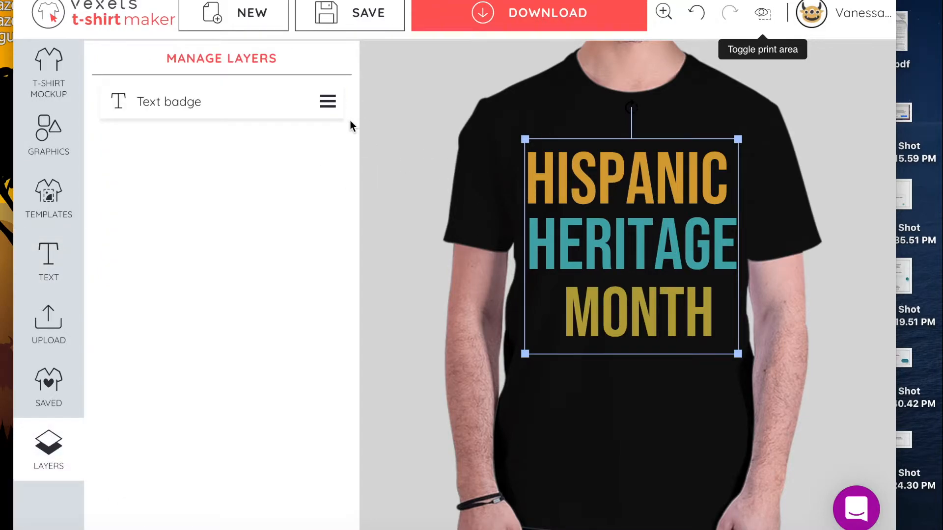
# Step: Add a new text element and move it down over the HERITAGE line
pyautogui.click(55, 258)
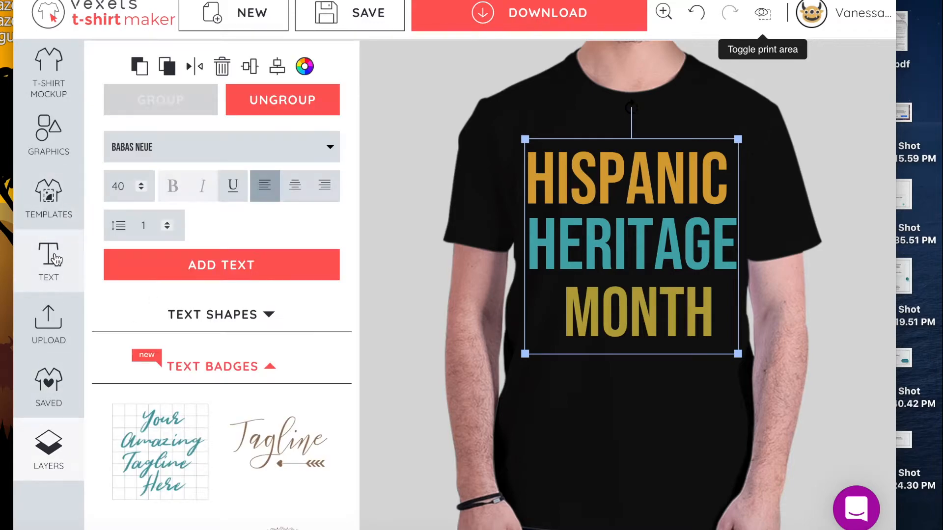
pyautogui.click(287, 268)
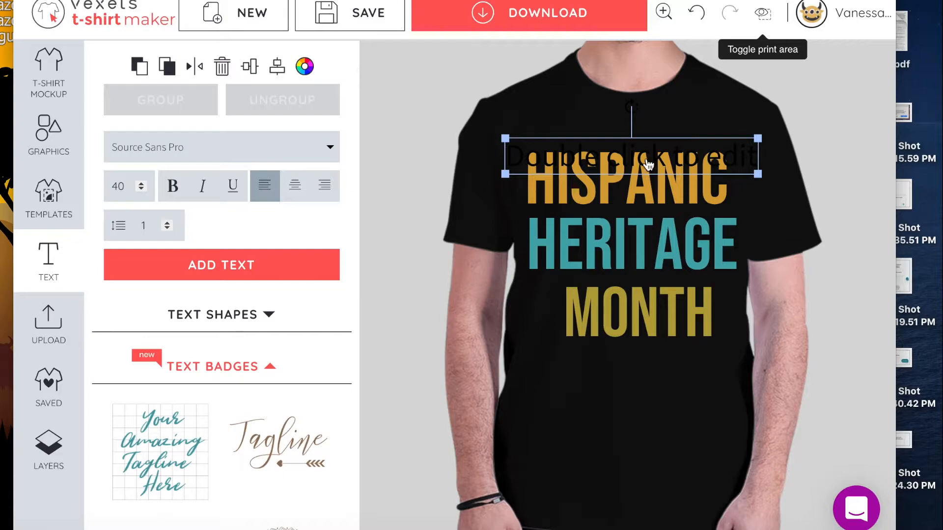
pyautogui.moveTo(648, 169); pyautogui.dragTo(649, 241)
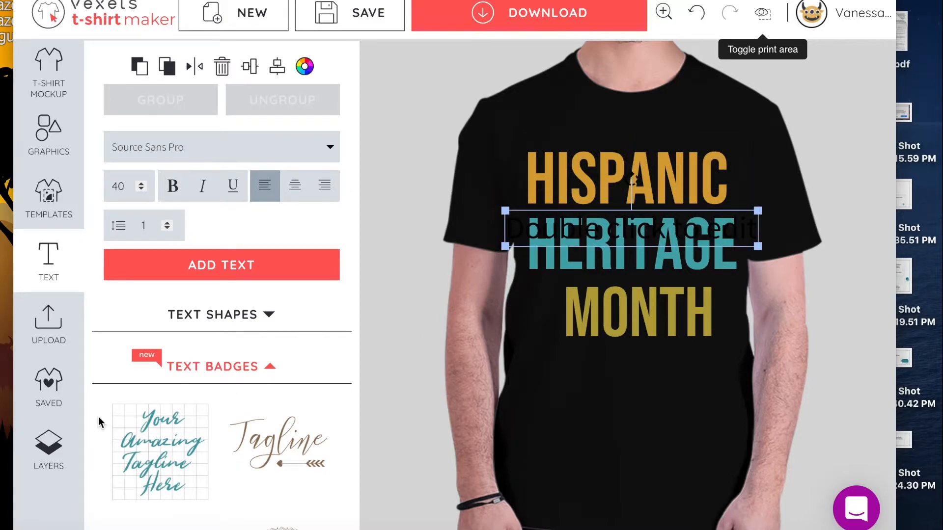
# Step: Select the Text badge layer from the layer list beneath the new text layer
pyautogui.click(45, 461)
pyautogui.click(253, 164)
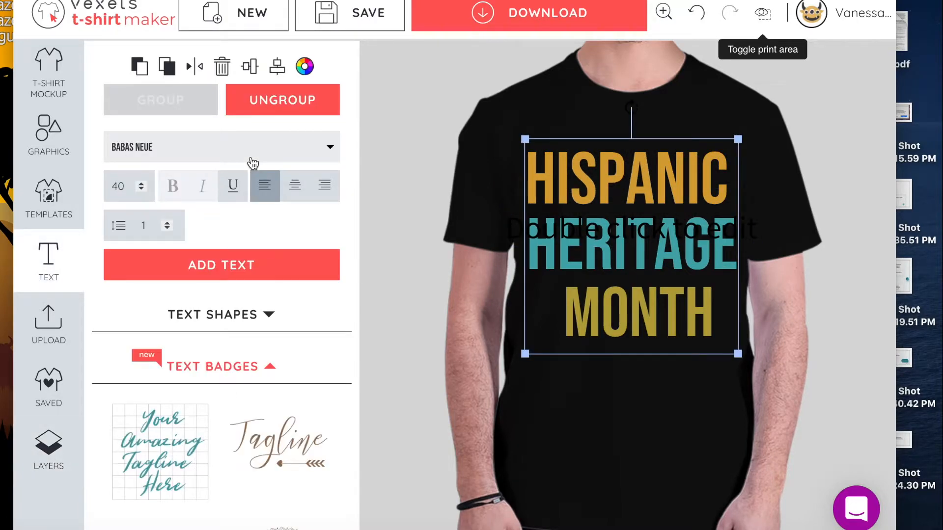
pyautogui.click(64, 446)
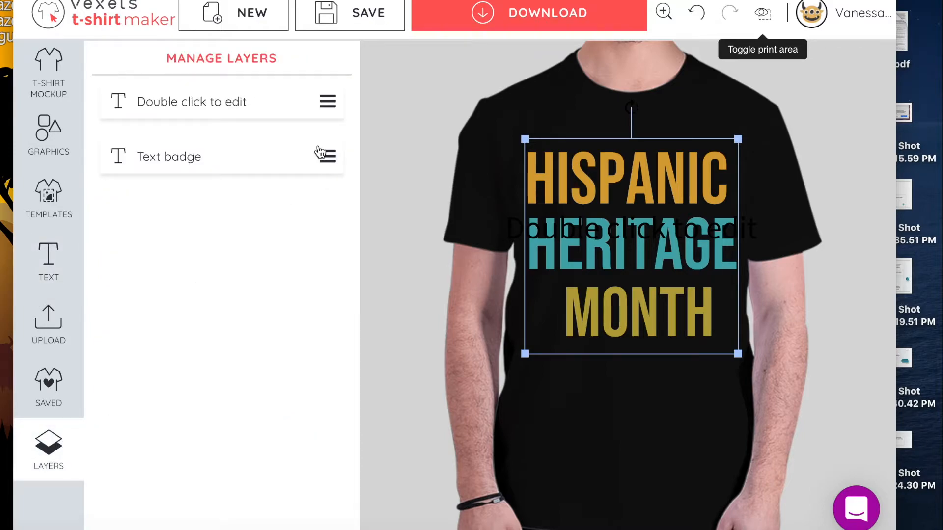
pyautogui.click(329, 156)
pyautogui.click(38, 461)
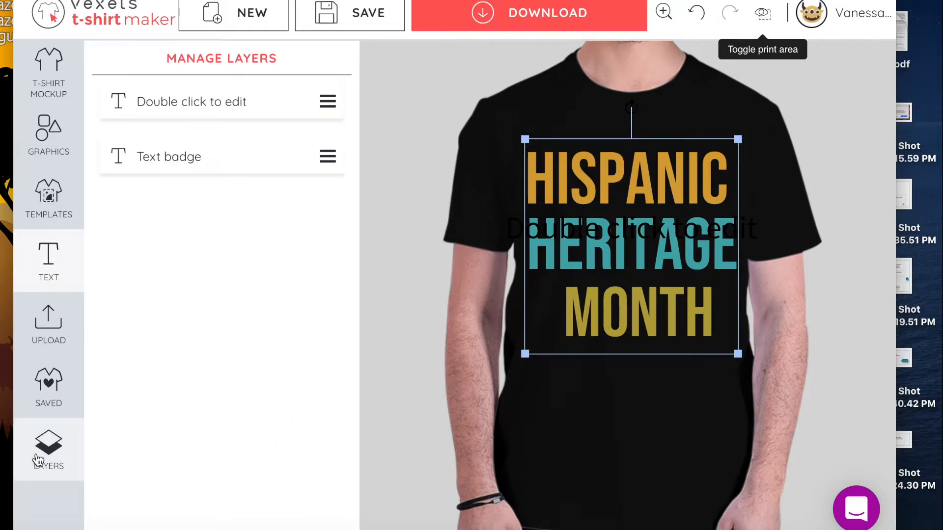
pyautogui.click(152, 157)
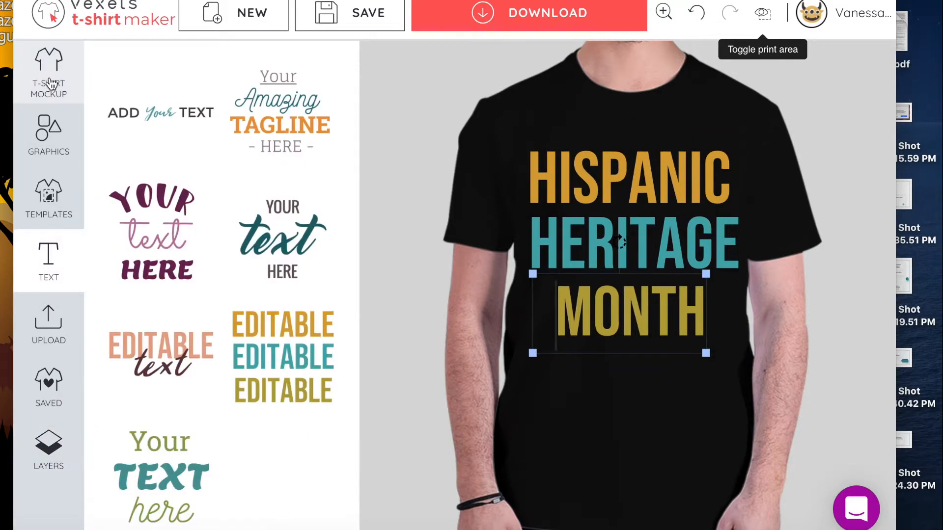
# Step: Switch the front mockup to the long-haired woman's T-shirt and nudge the HERITAGE line slightly upward
pyautogui.click(49, 83)
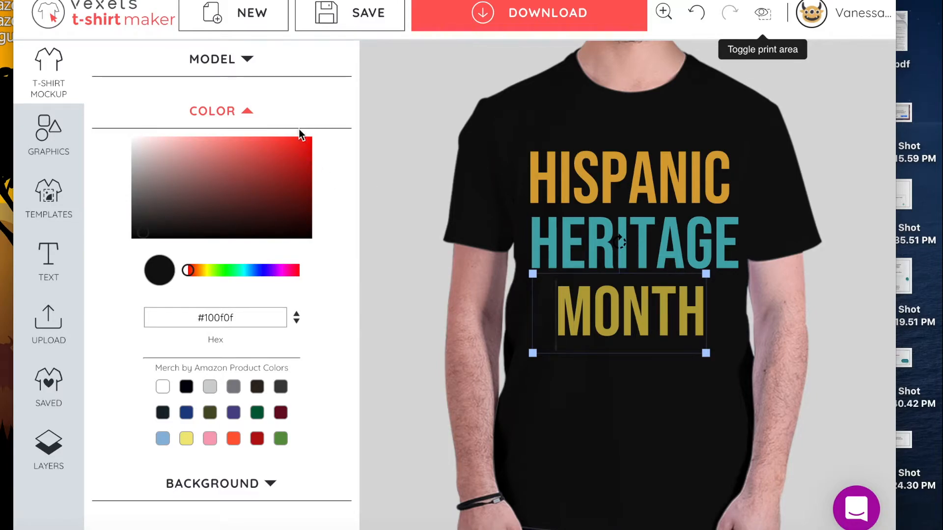
pyautogui.click(254, 59)
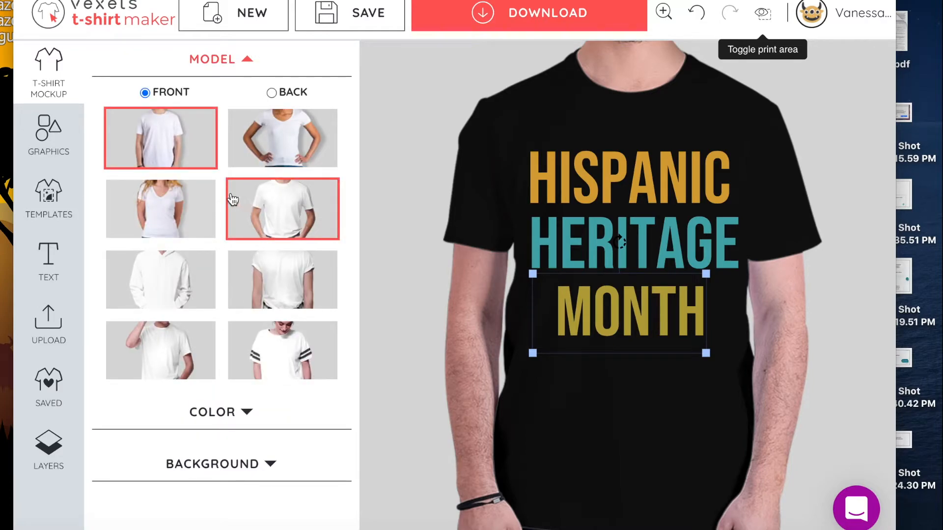
pyautogui.click(197, 209)
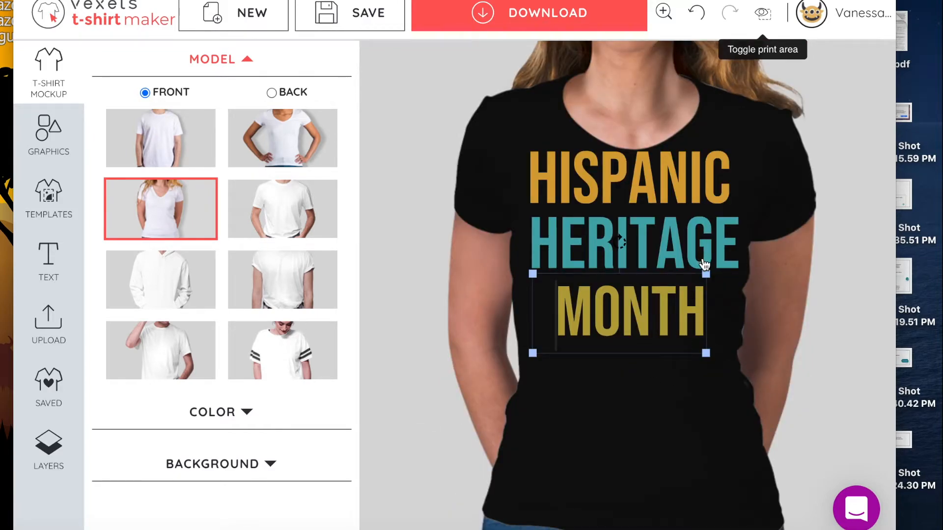
pyautogui.moveTo(694, 257)
pyautogui.mouseDown()
pyautogui.moveTo(697, 281)
pyautogui.moveTo(690, 238)
pyautogui.moveTo(692, 253)
pyautogui.mouseUp()
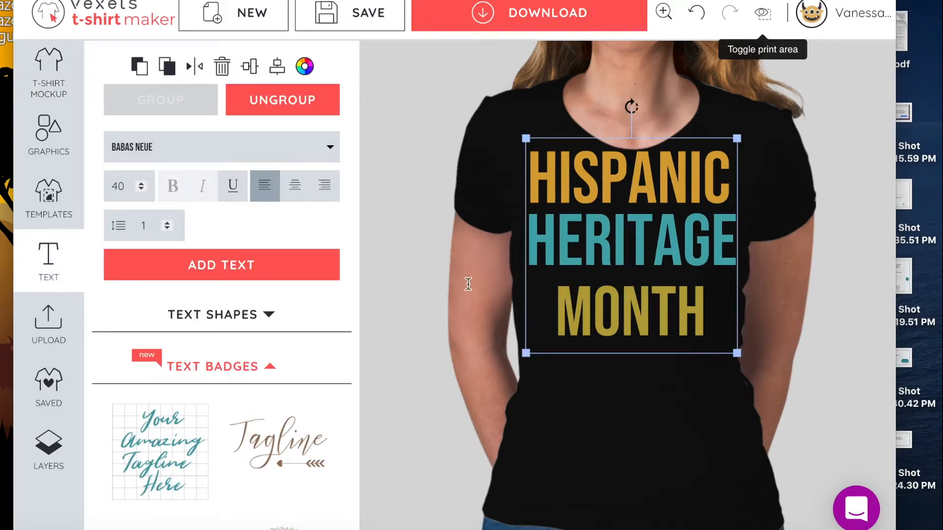
# Step: Try the front mockup of the man with a raised arm and switch to the hoodie model
pyautogui.click(56, 78)
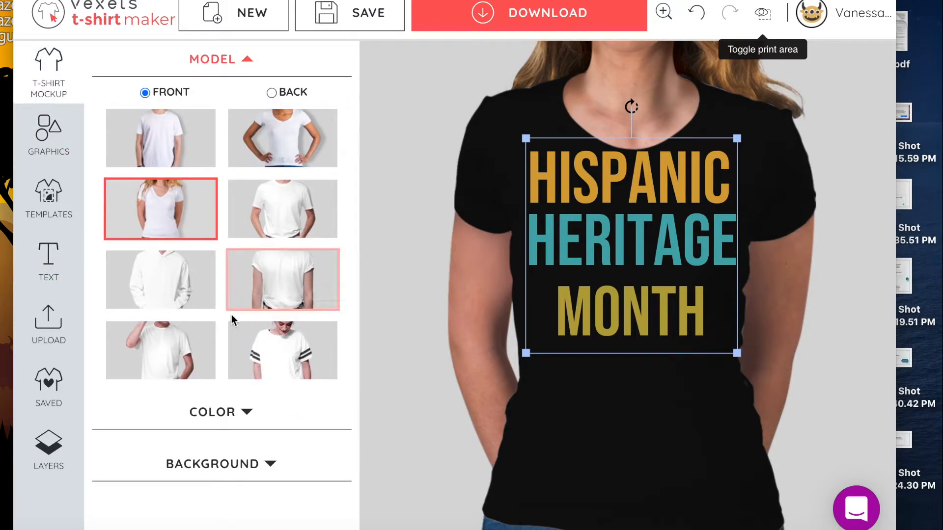
pyautogui.click(183, 349)
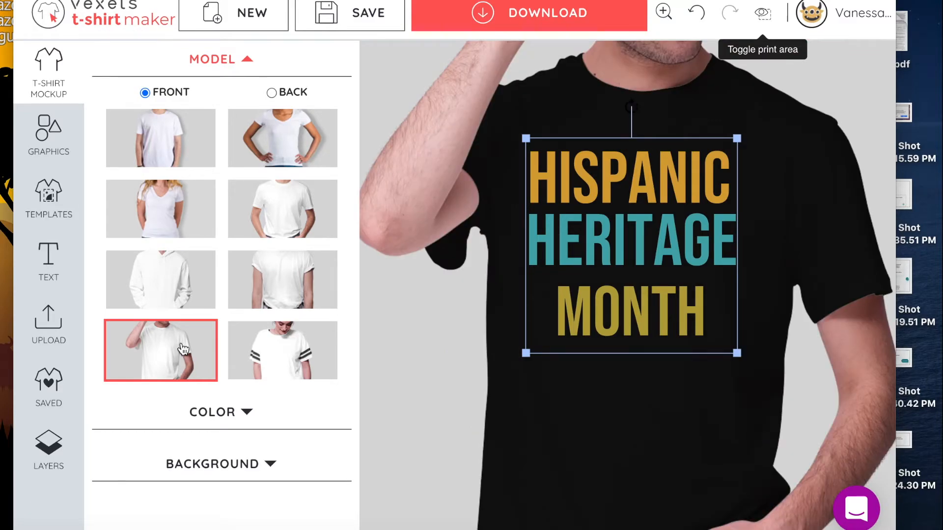
pyautogui.click(183, 281)
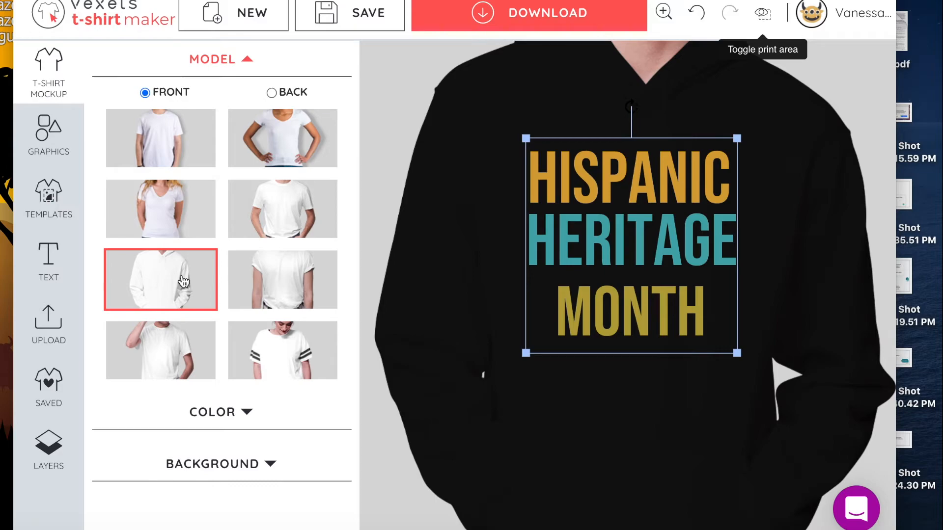
# Step: Try the dark green foliage background behind the hoodie and restore the plain grey one
pyautogui.click(252, 462)
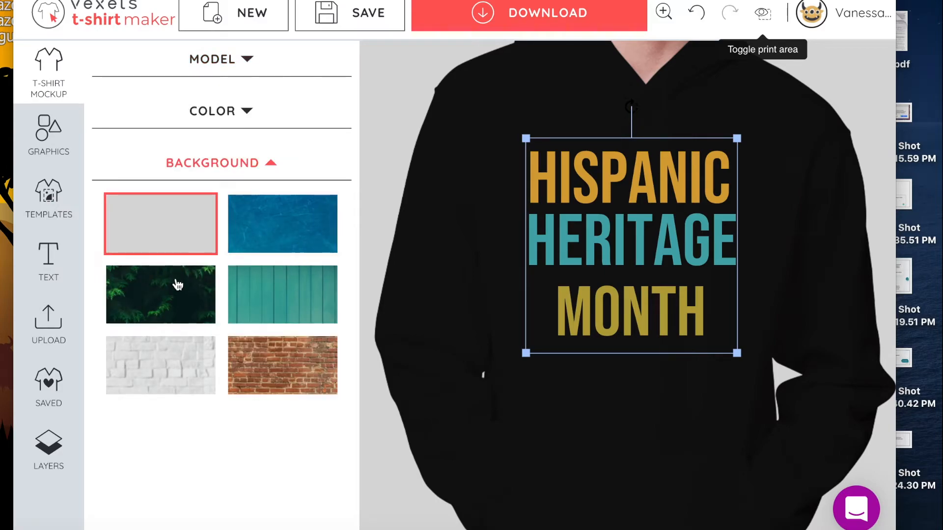
pyautogui.click(179, 297)
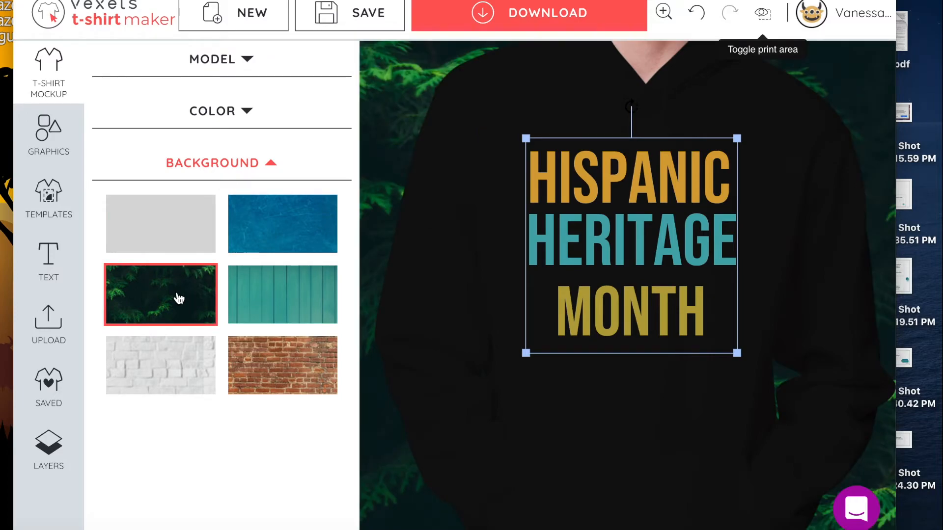
pyautogui.click(179, 220)
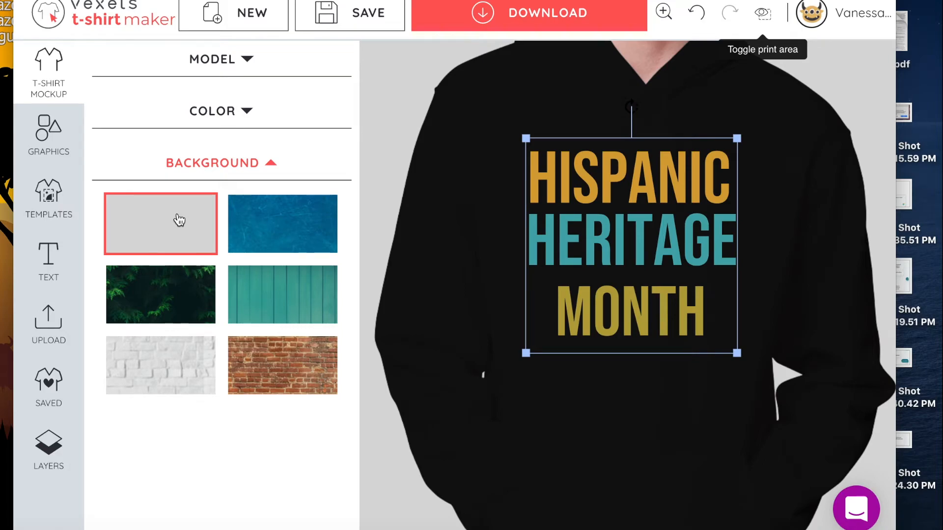
# Step: Try the blue textured, red brick and dark green foliage backgrounds behind the hoodie mockup
pyautogui.click(288, 215)
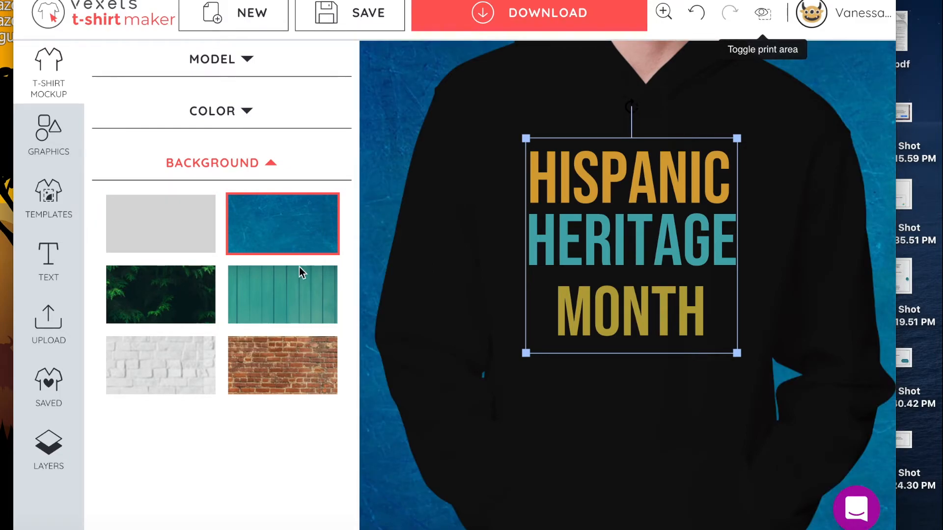
pyautogui.click(294, 374)
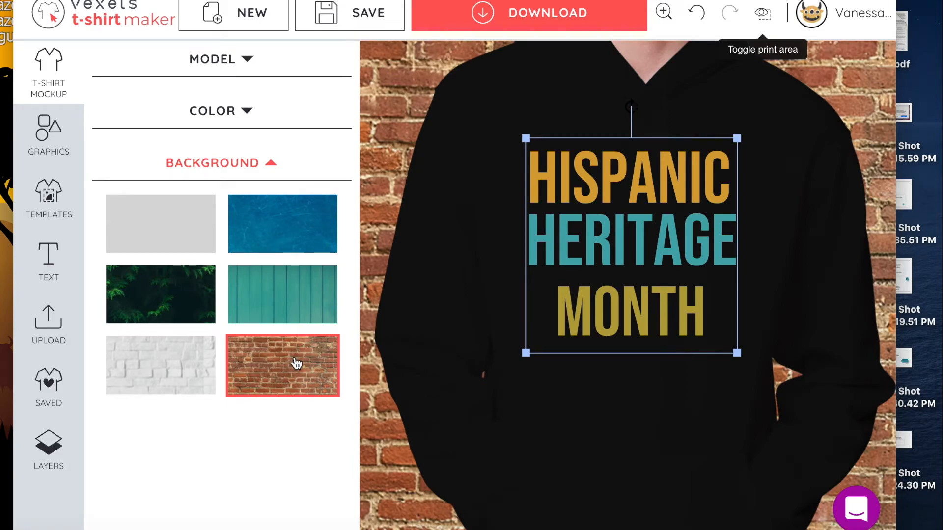
pyautogui.click(192, 309)
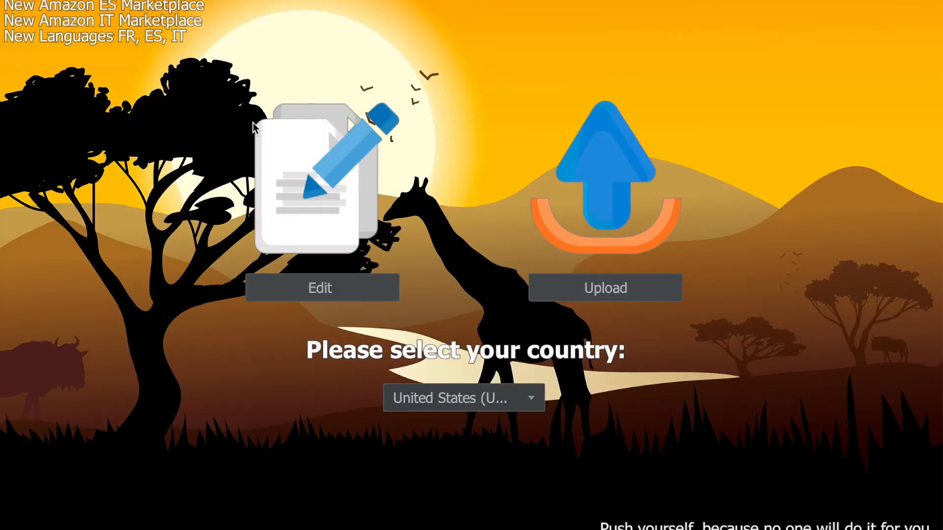
# Step: Switch to the print-on-demand upload tool and open My Design.png for editing its title, description and tags
pyautogui.click(317, 288)
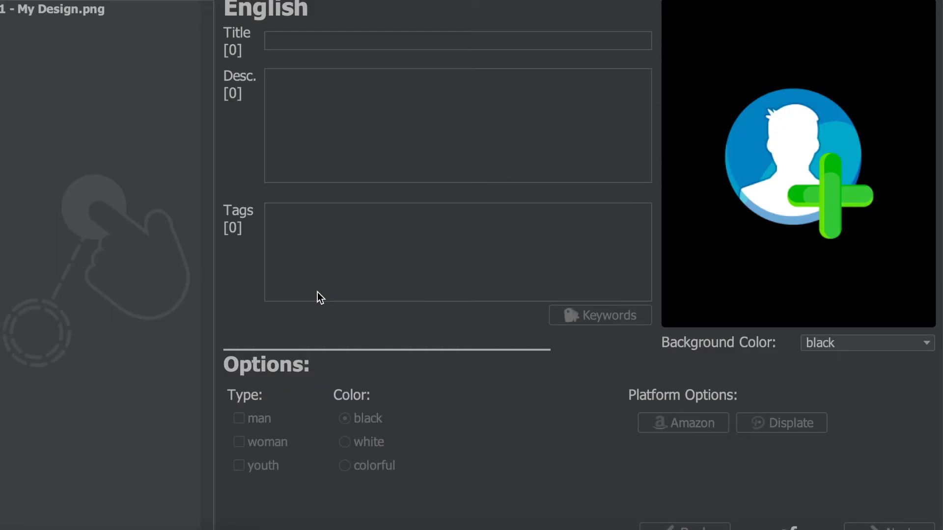
pyautogui.click(81, 9)
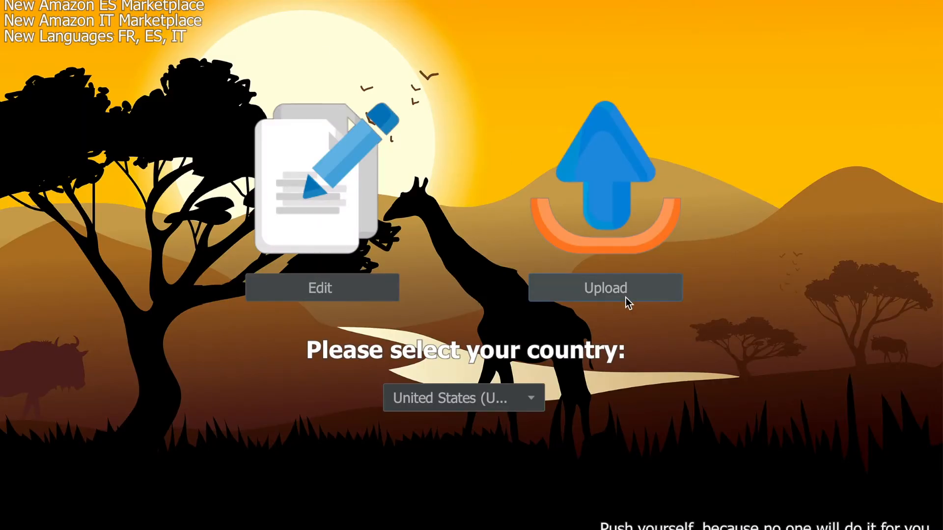
# Step: Go to the marketplace uploads and start uploading My Design.png to Spreadshirt.co.uk
pyautogui.click(626, 298)
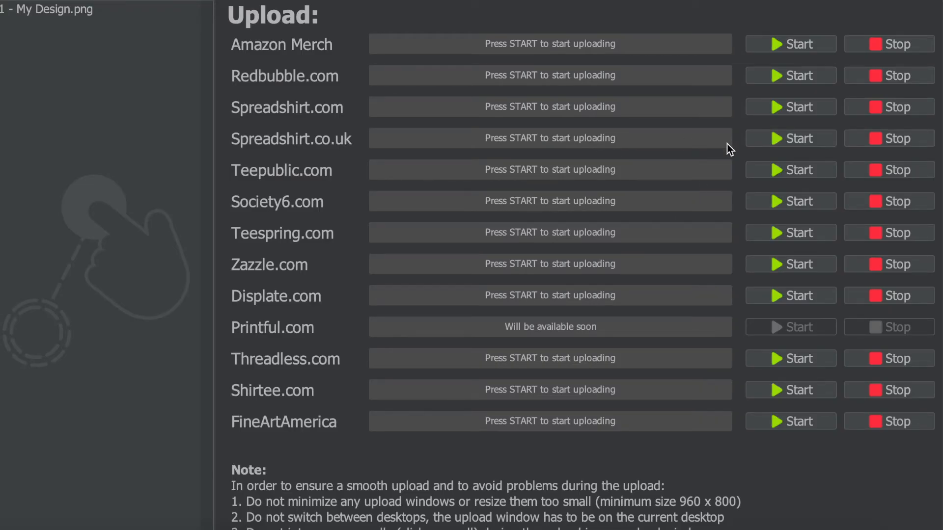
pyautogui.click(783, 140)
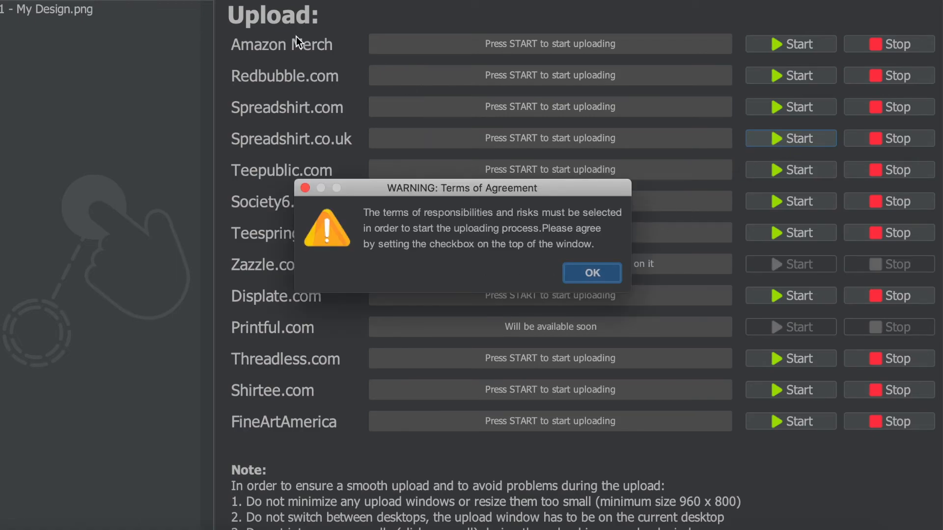
pyautogui.click(599, 274)
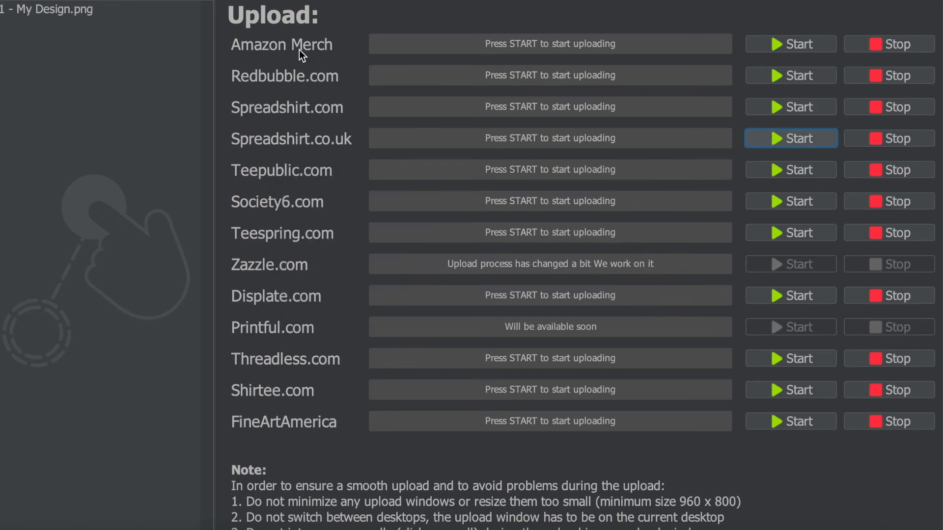
pyautogui.click(782, 137)
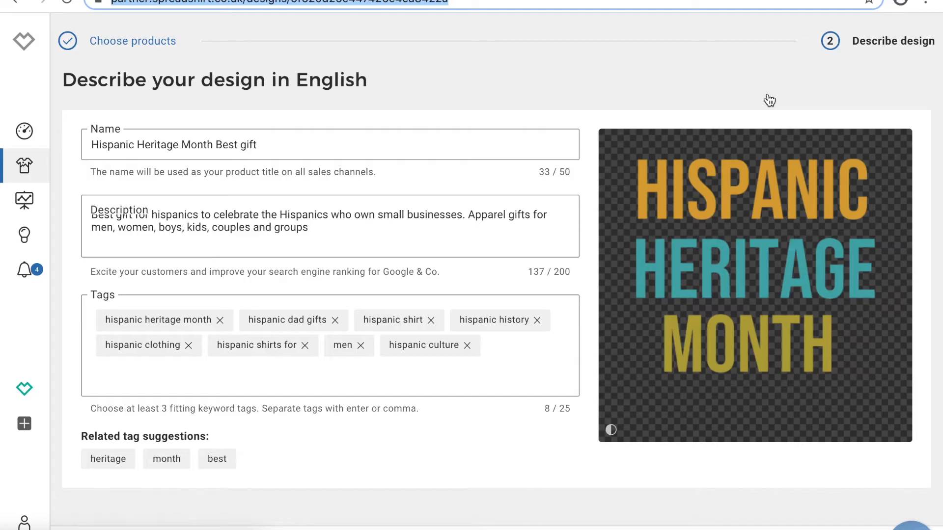